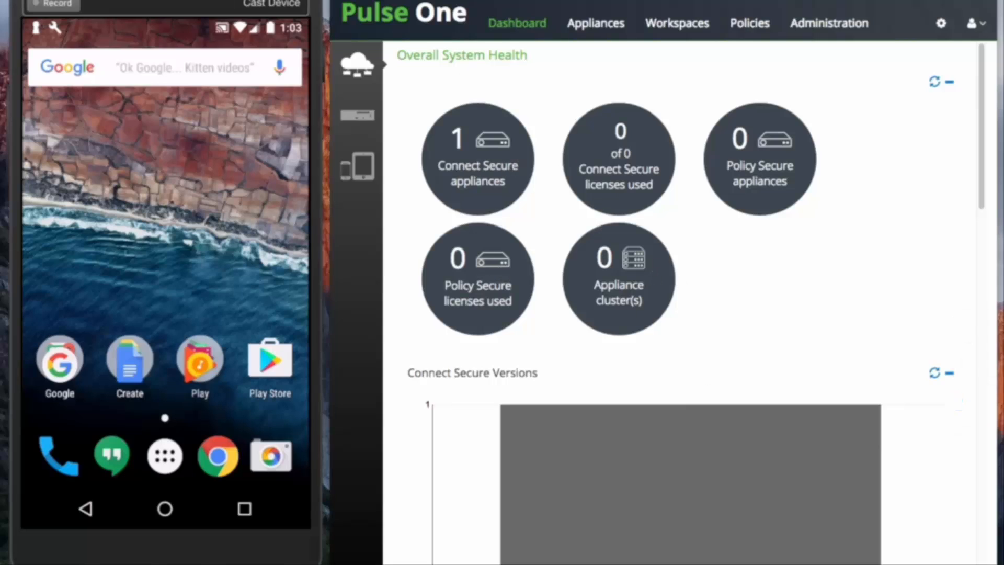
# From the settings menu, go to Android for Work and start enrolling in Android for Work Accounts
pyautogui.click(976, 24)
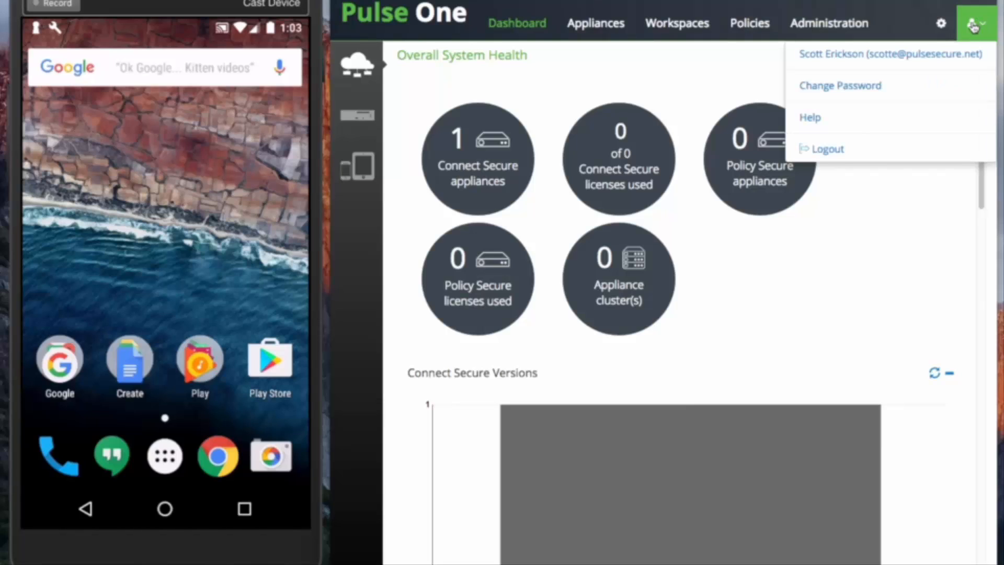
pyautogui.click(941, 23)
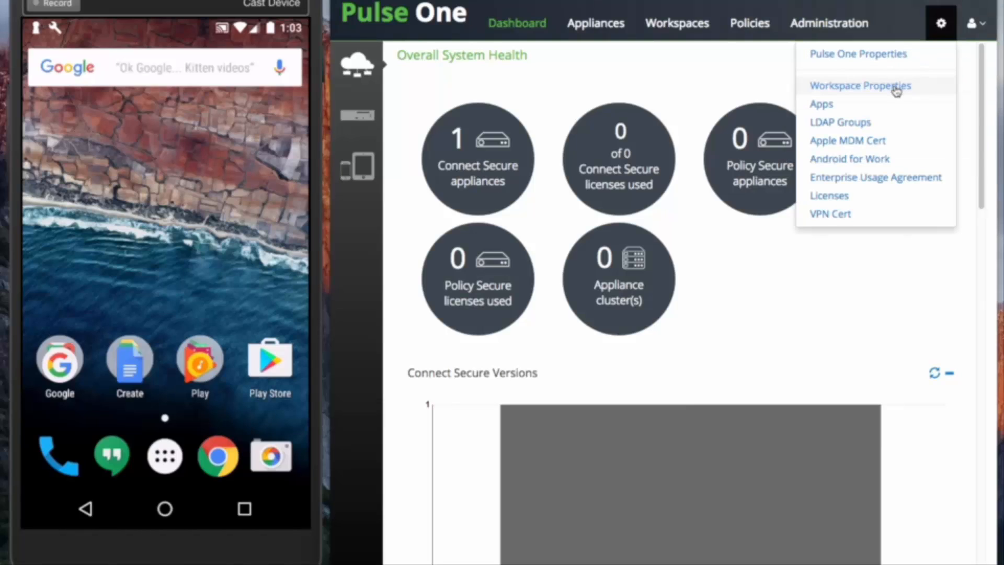
pyautogui.click(866, 159)
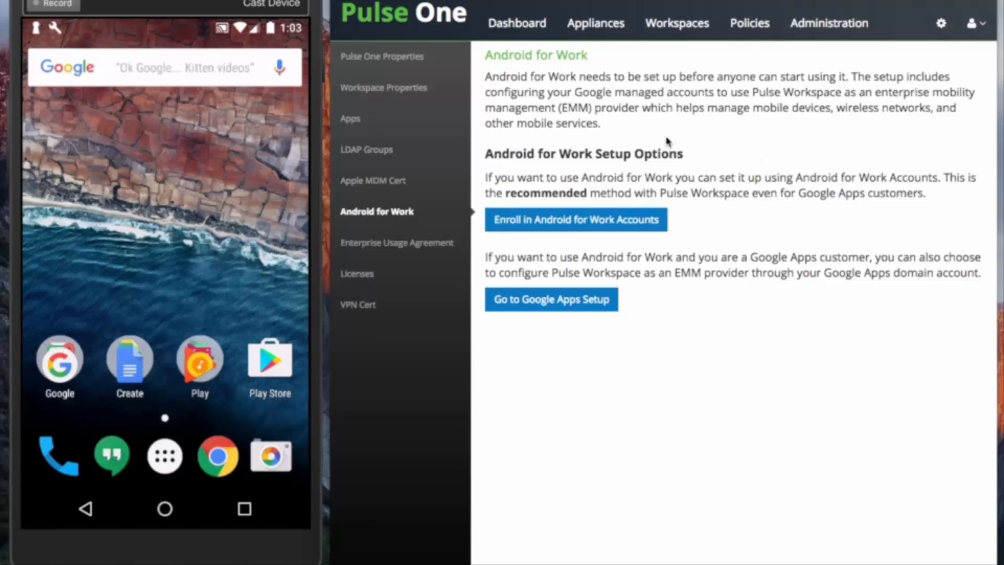
pyautogui.click(546, 224)
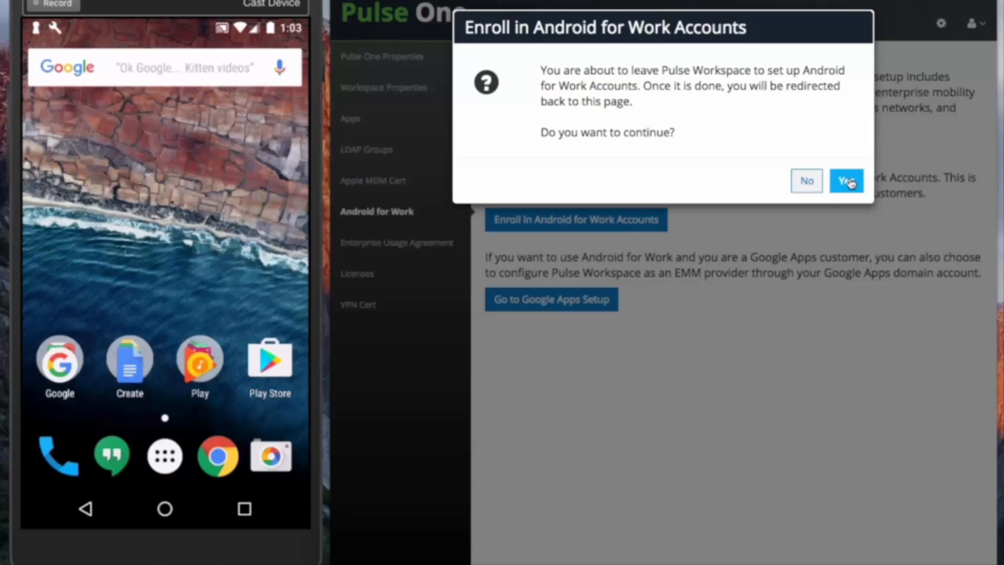
# Leave for Google Play for Work, sign in, begin setup and accept the Android for Work agreement
pyautogui.click(848, 181)
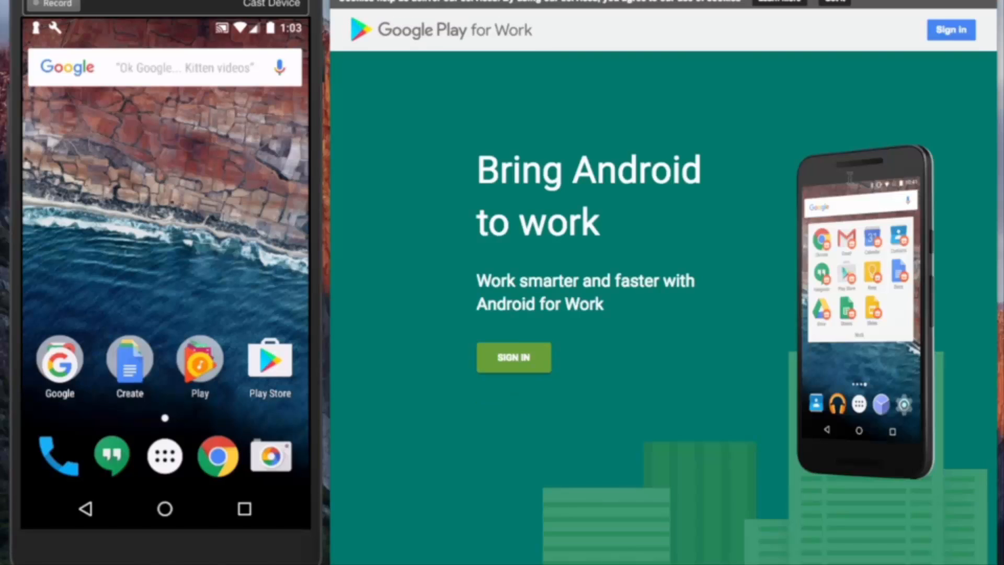
pyautogui.click(514, 363)
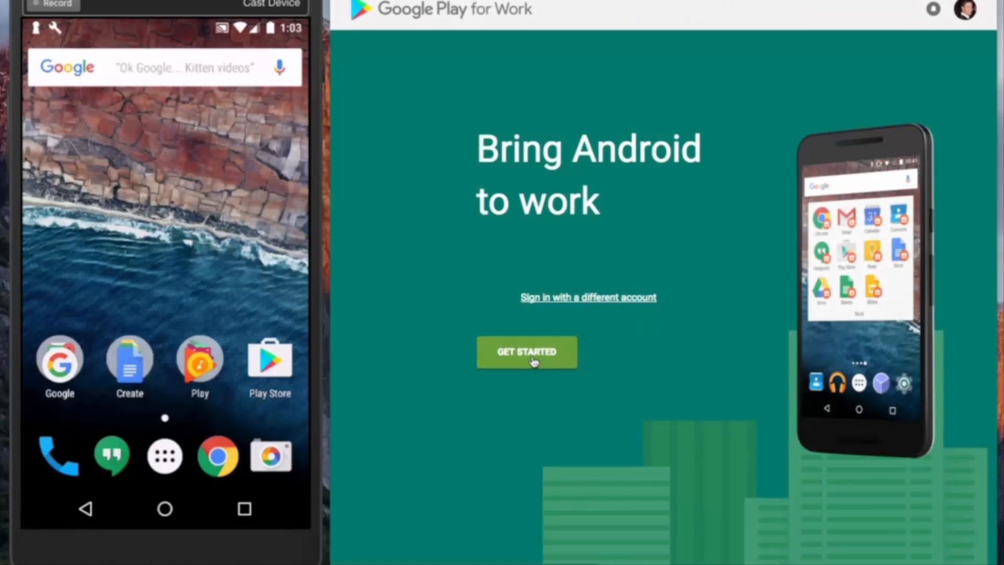
pyautogui.click(533, 362)
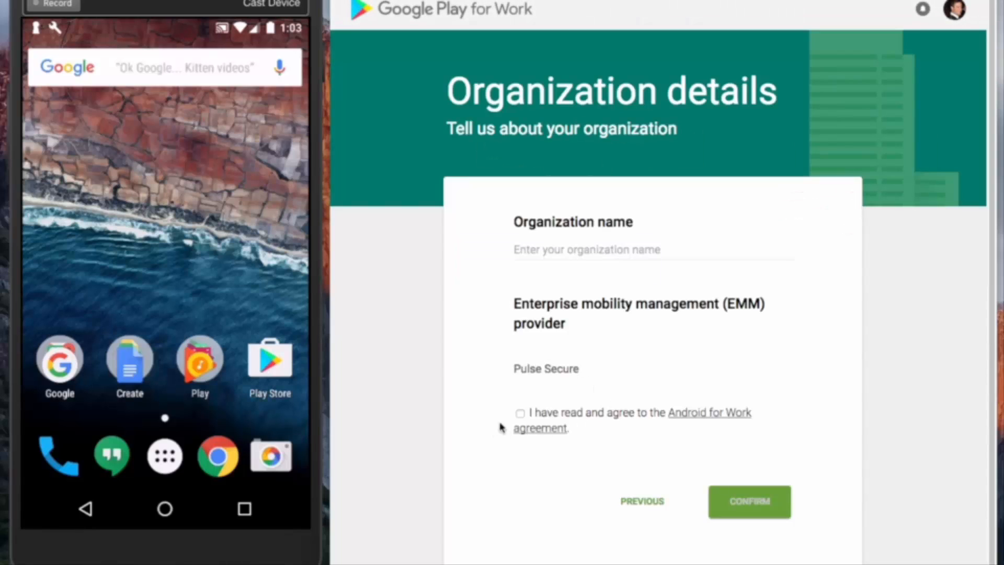
pyautogui.click(520, 413)
# Register the organization name Acmegizmo, confirm the details and complete registration
pyautogui.click(614, 249)
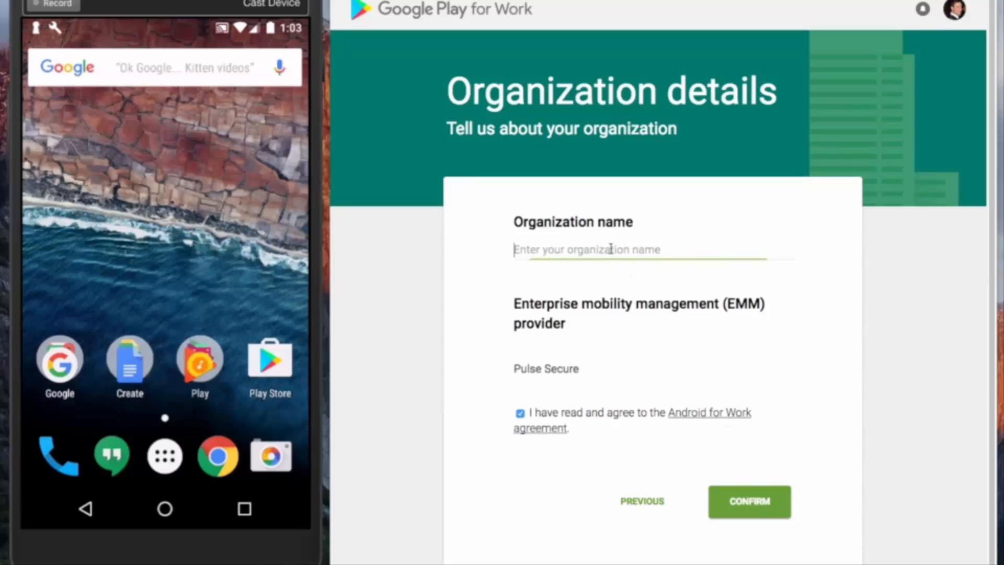
pyautogui.write('Acmegizmo')
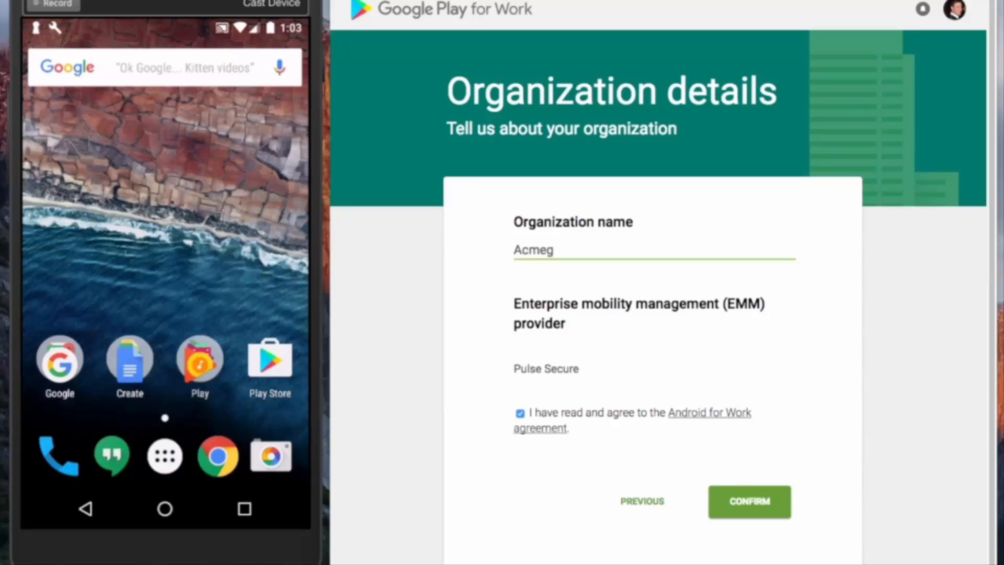
pyautogui.click(751, 502)
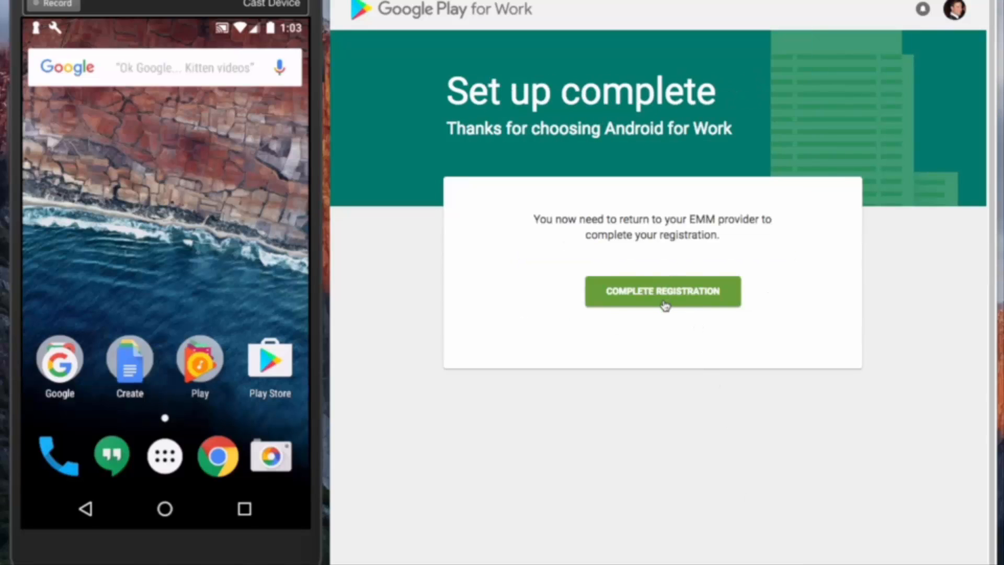
pyautogui.click(665, 305)
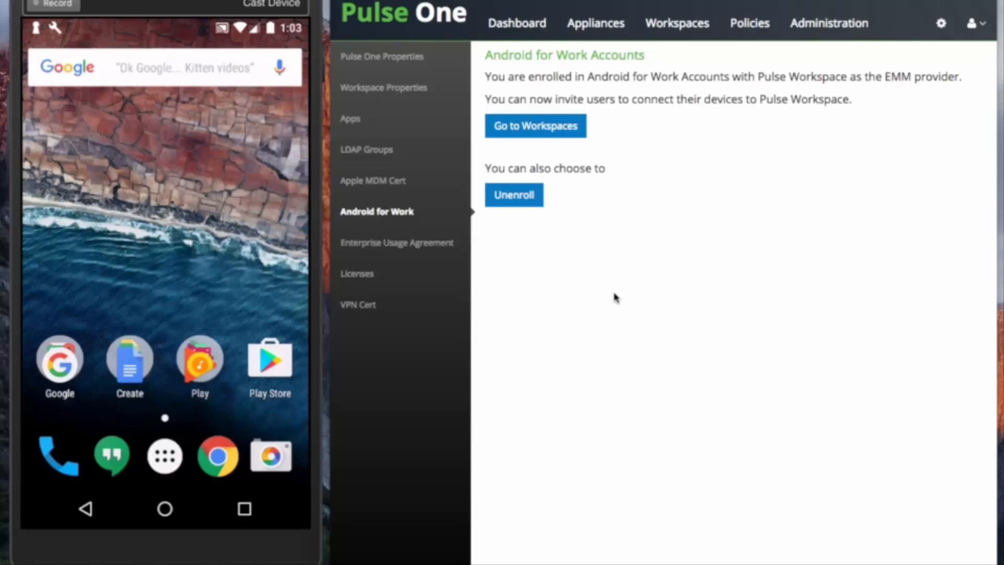
# Check the SAML single sign-on setting in Pulse One Properties, view Workspace Properties, then show Appliances
pyautogui.click(398, 64)
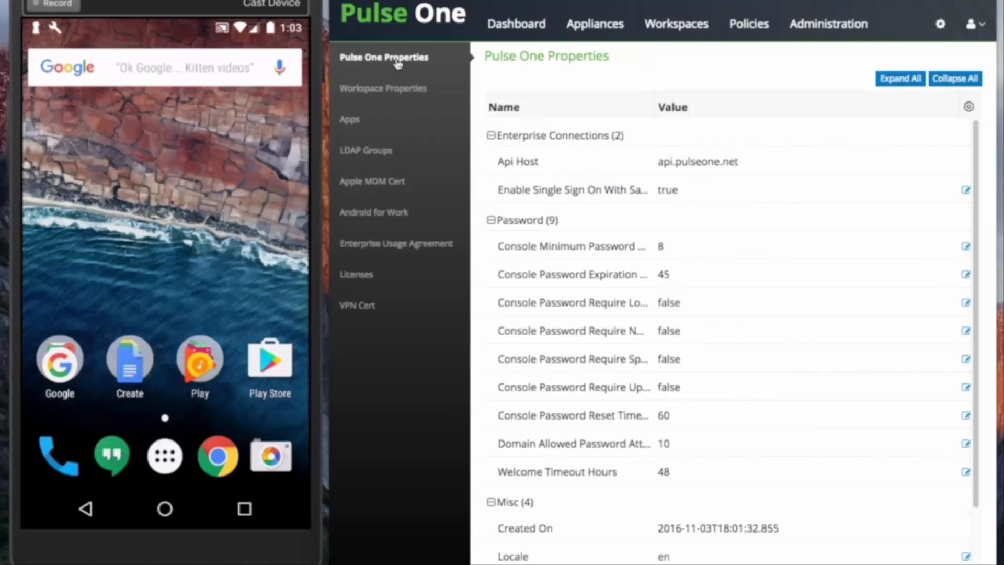
pyautogui.click(966, 191)
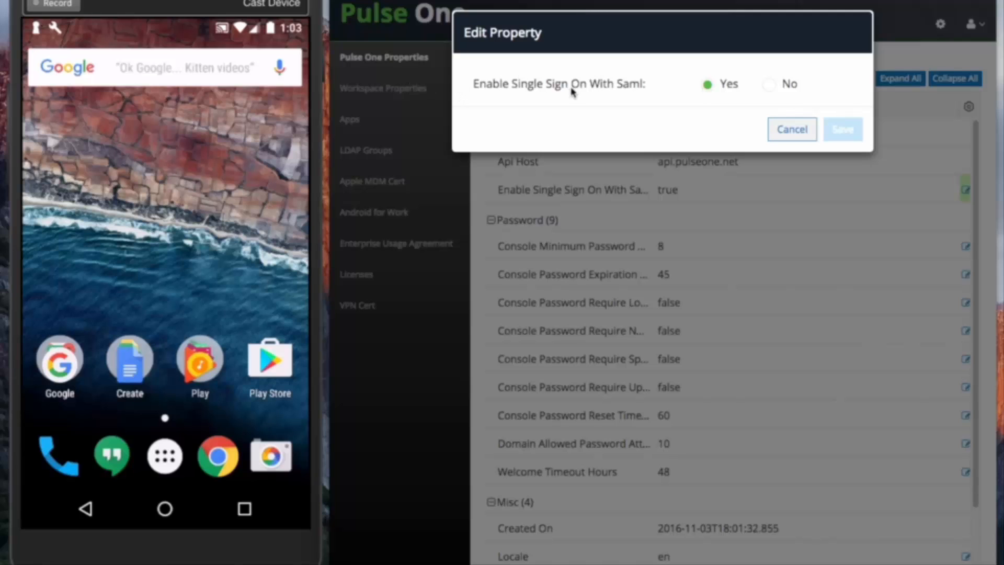
pyautogui.click(782, 126)
pyautogui.click(396, 90)
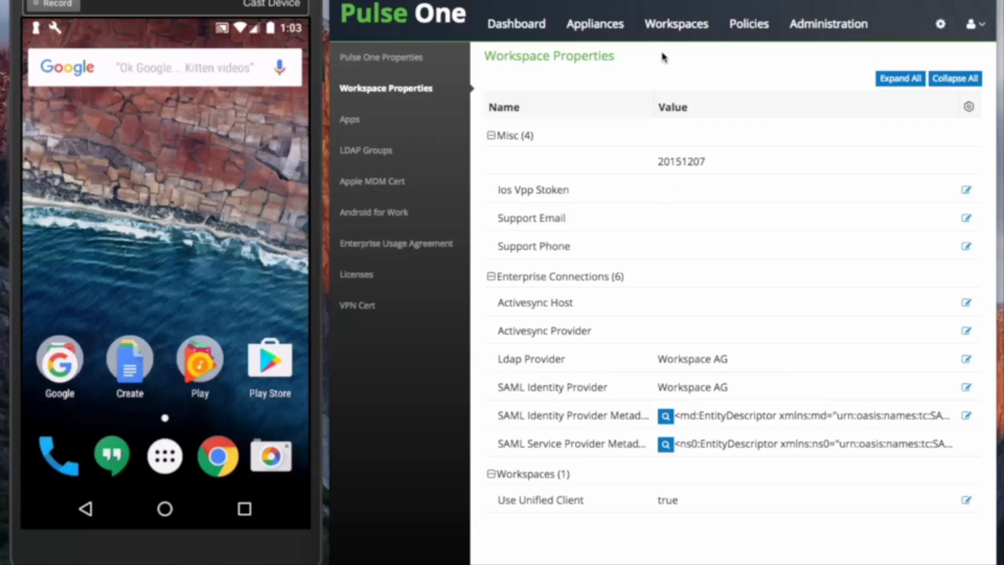
pyautogui.click(596, 35)
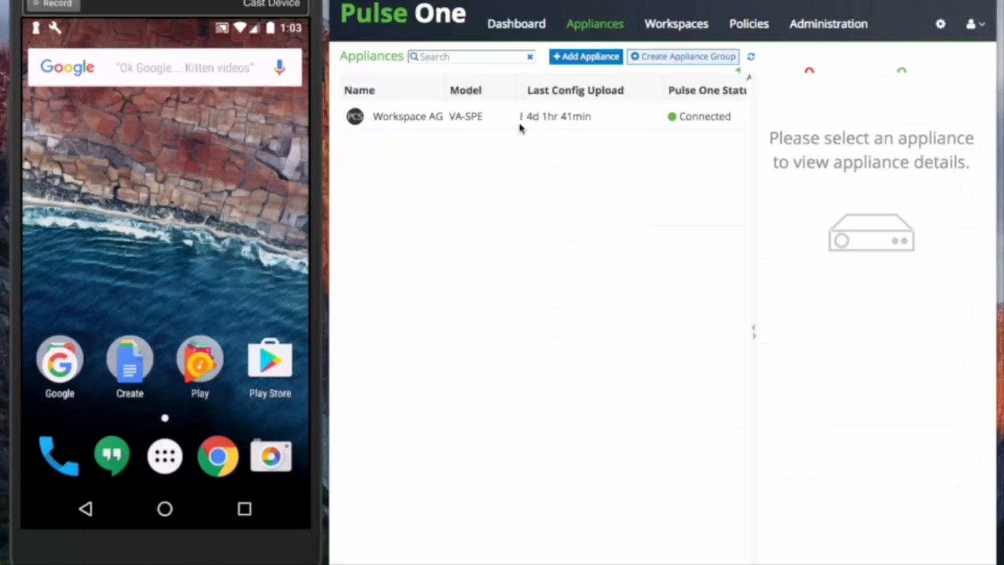
# View the Workspace AG appliance details, then inspect the SAML Identity Provider metadata in Workspace Properties
pyautogui.click(523, 127)
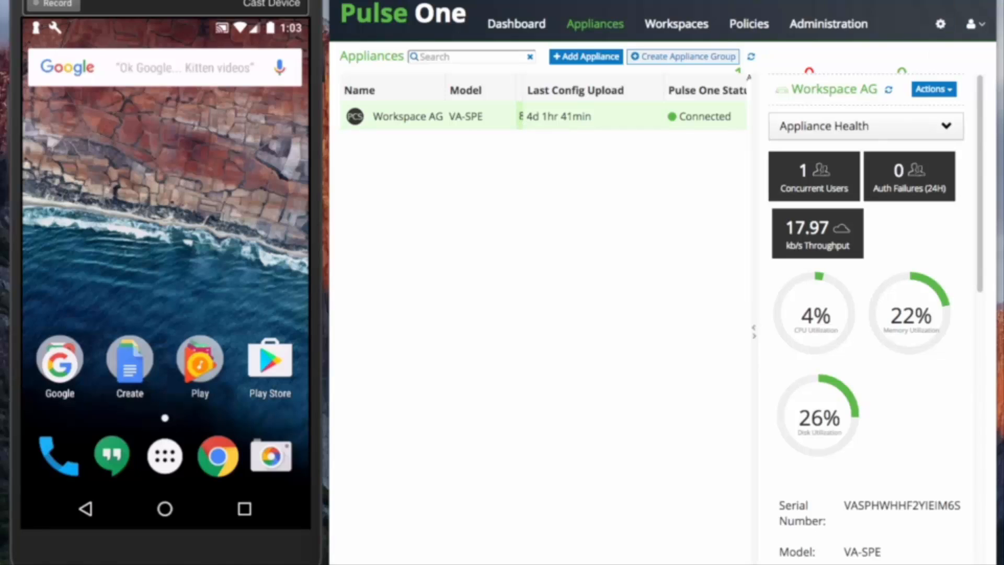
pyautogui.click(941, 24)
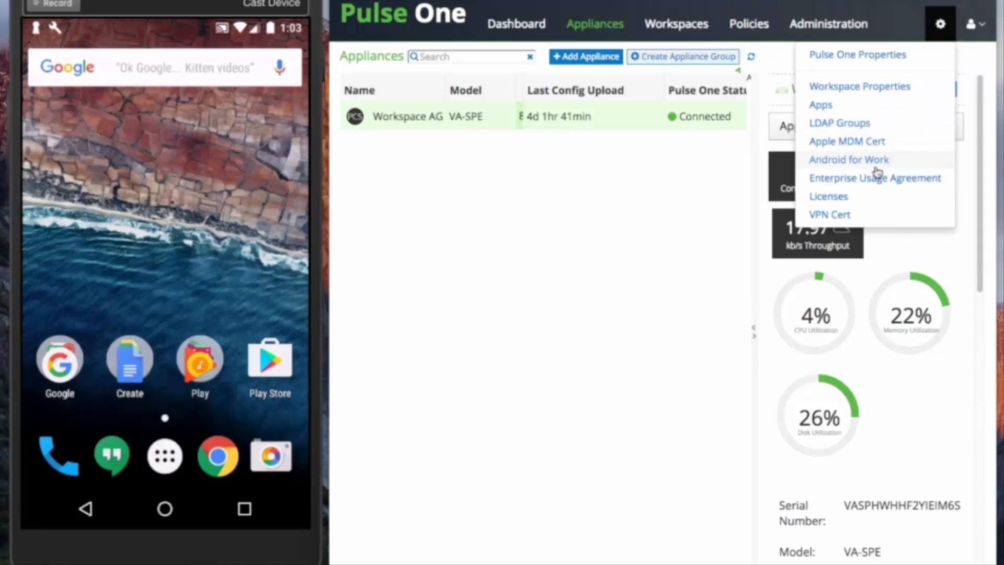
pyautogui.click(881, 86)
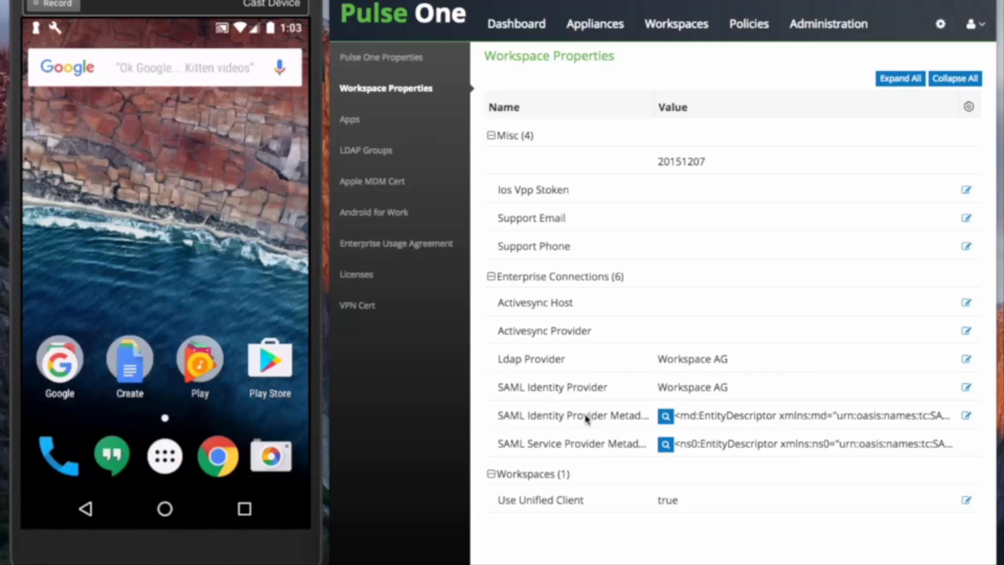
pyautogui.click(703, 422)
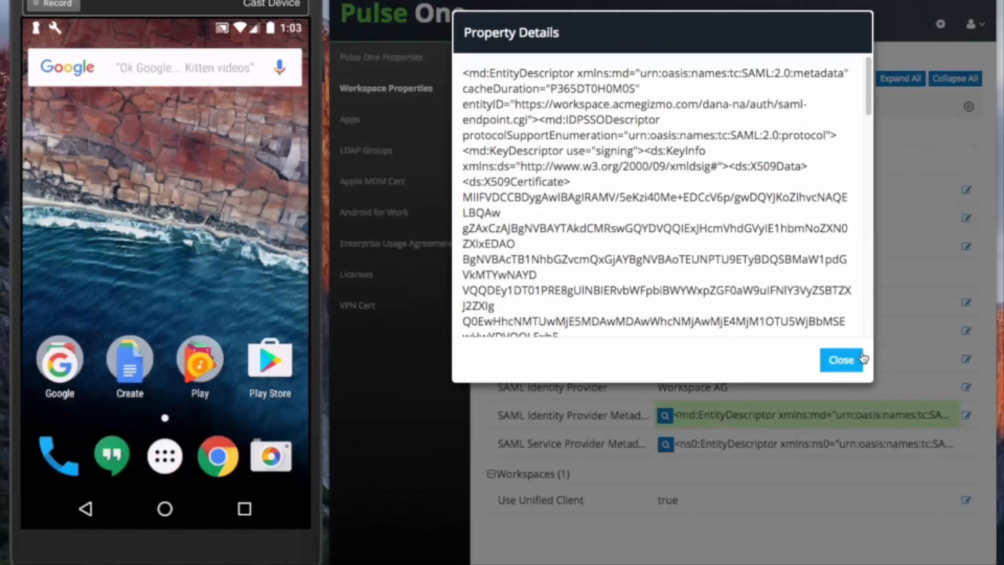
pyautogui.click(841, 360)
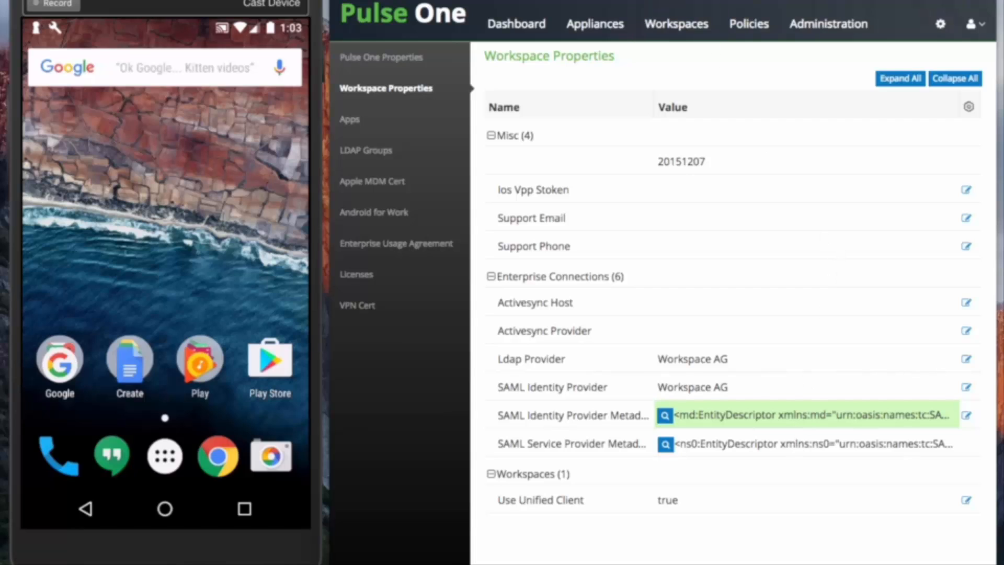
pyautogui.click(994, 34)
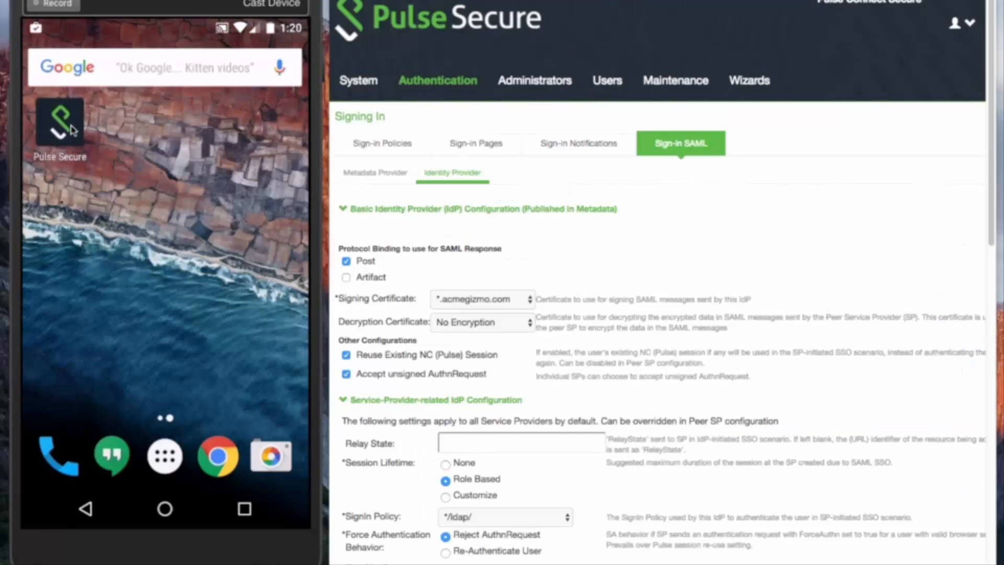
# Launch the Pulse Secure app on the phone and submit the user's corporate e-mail address
pyautogui.click(71, 133)
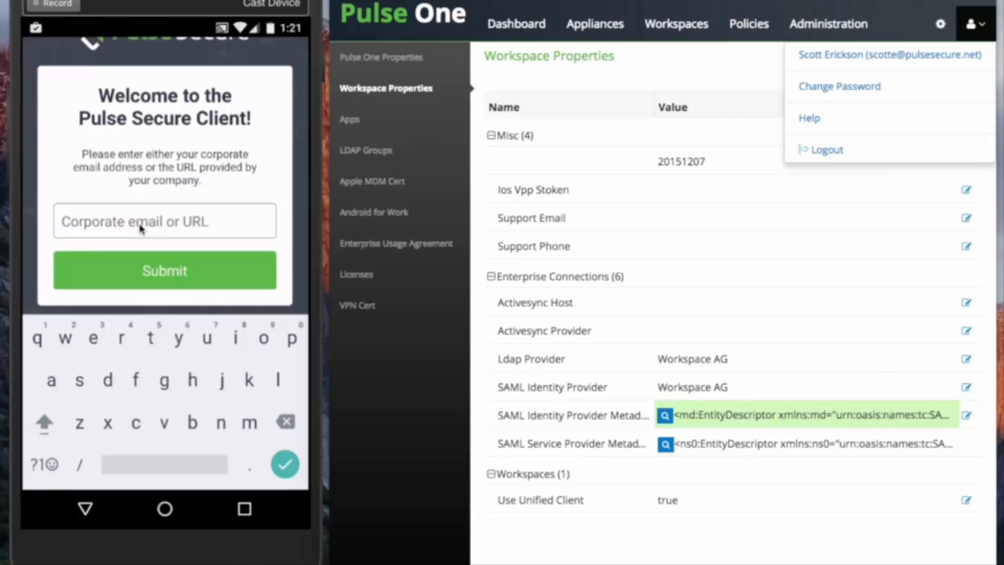
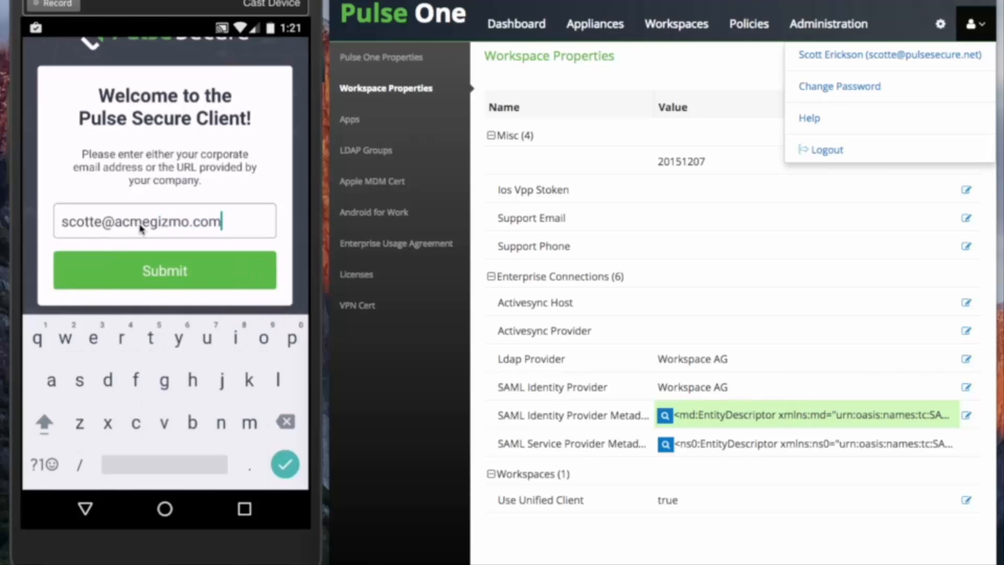
pyautogui.press('Return')
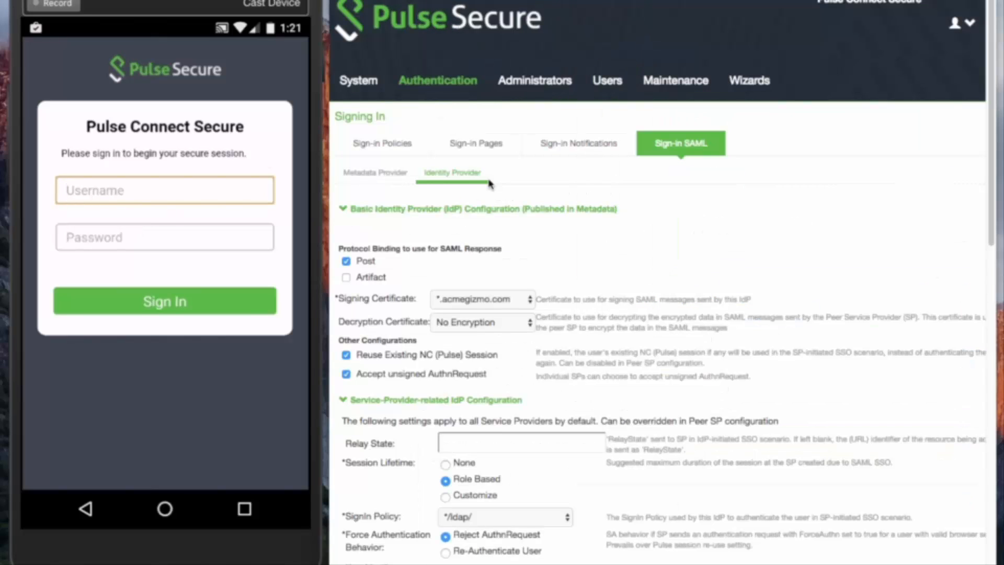
# Enter the user's username and password on the Pulse Connect Secure form and sign in
pyautogui.moveTo(505, 101)
pyautogui.write('Scott')
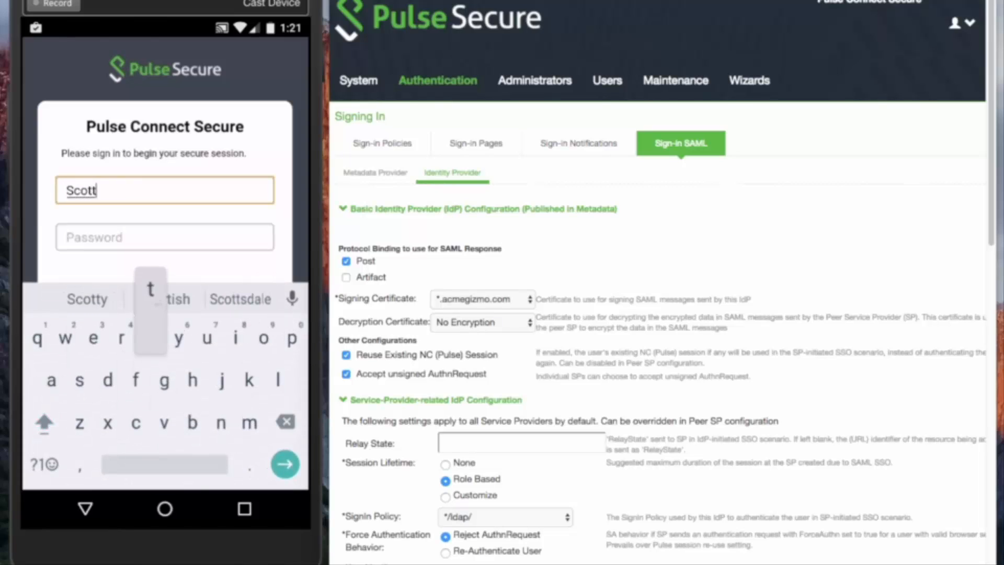
pyautogui.write('e')
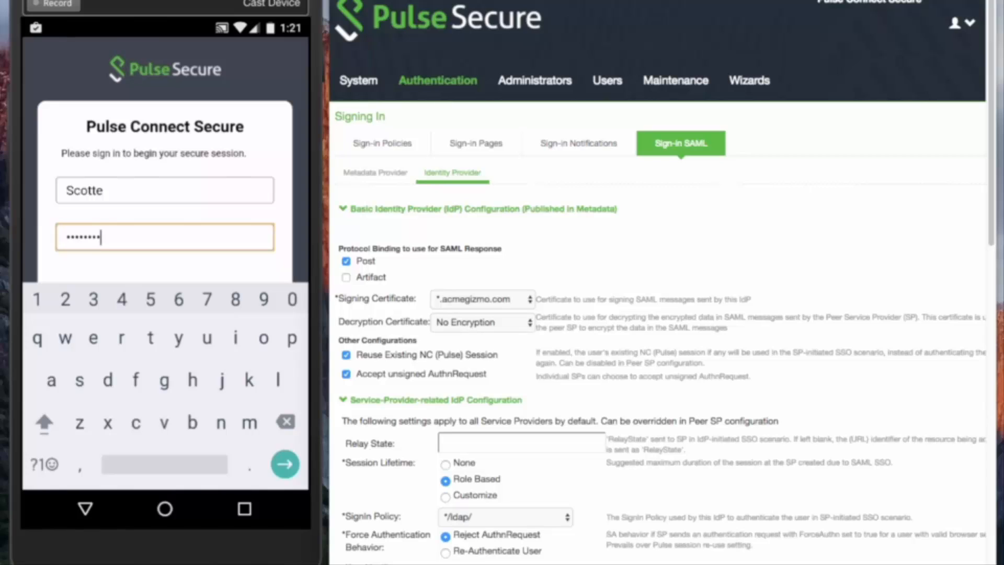
pyautogui.press('Return')
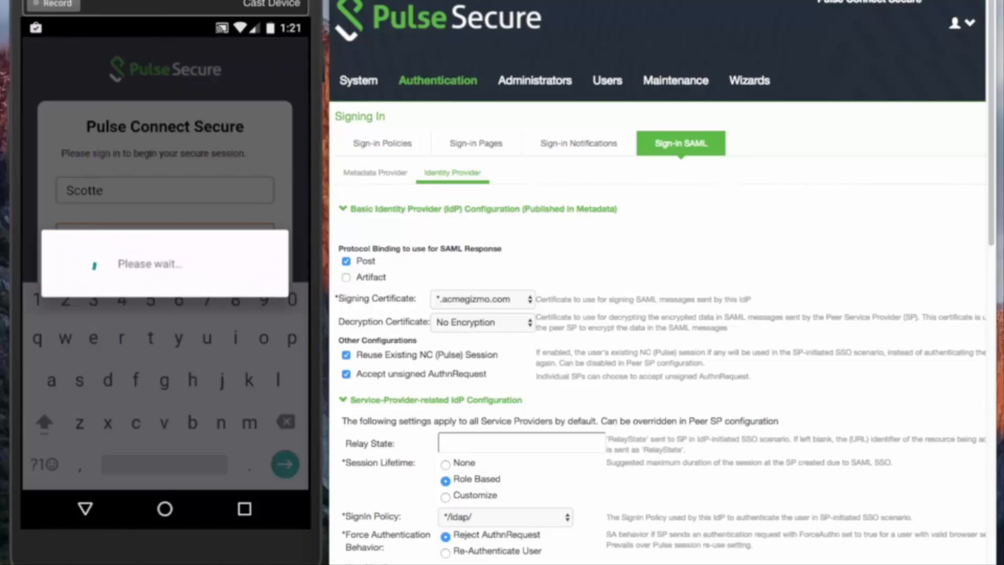